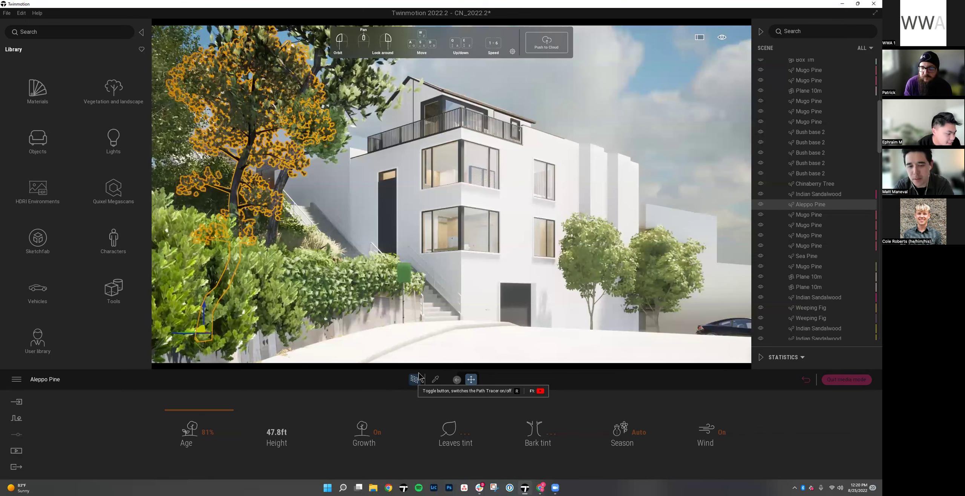
Step: Turn on the Path Tracer for the exterior view and compare its Medium and Low quality presets
key("r")
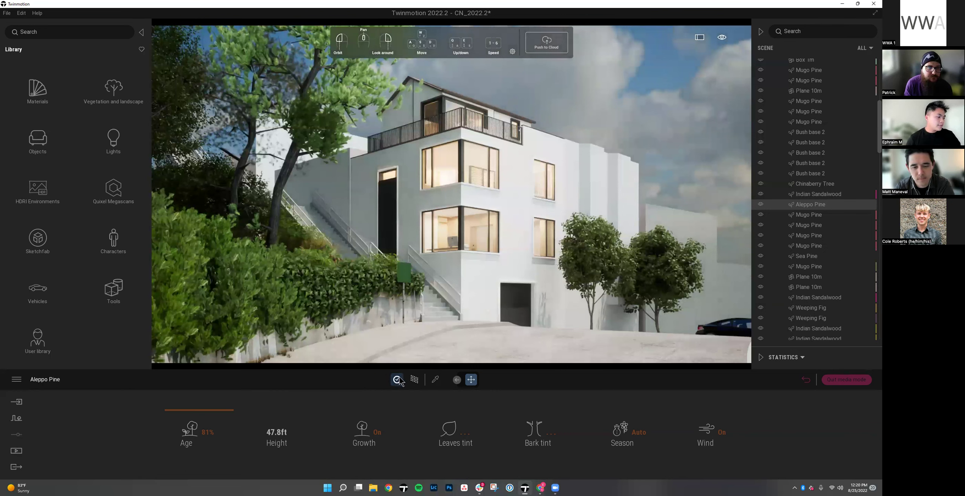
left_click(398, 382)
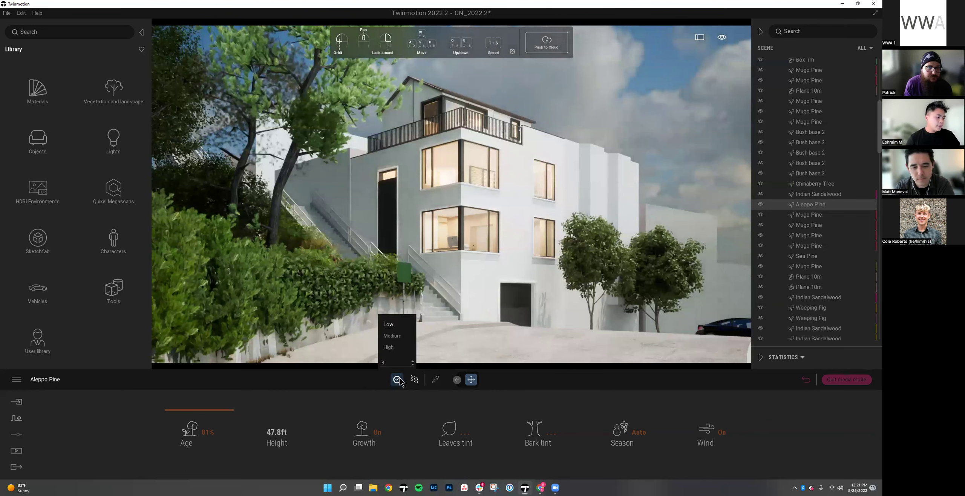
left_click(390, 339)
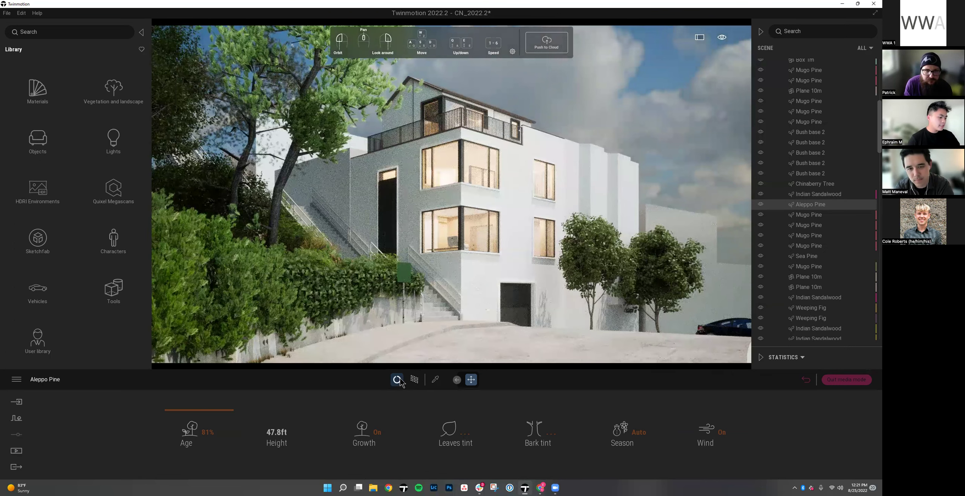
left_click(398, 380)
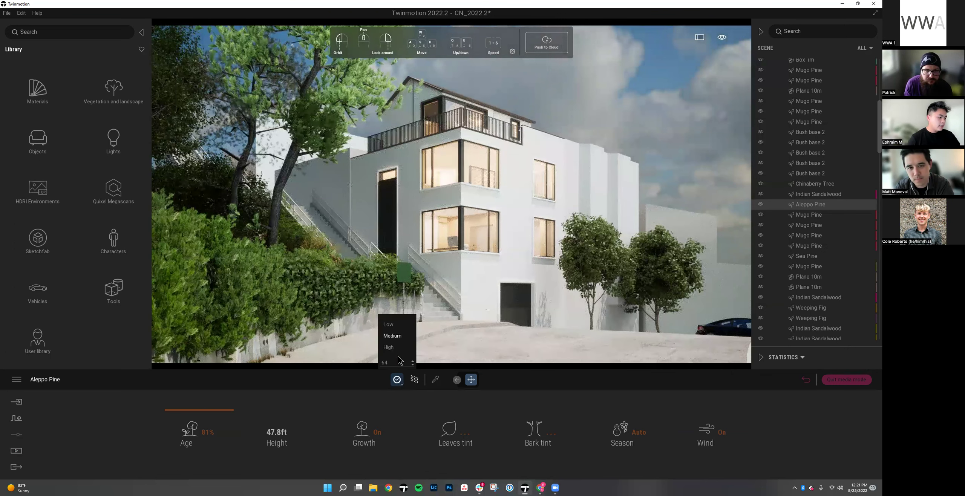
left_click(393, 329)
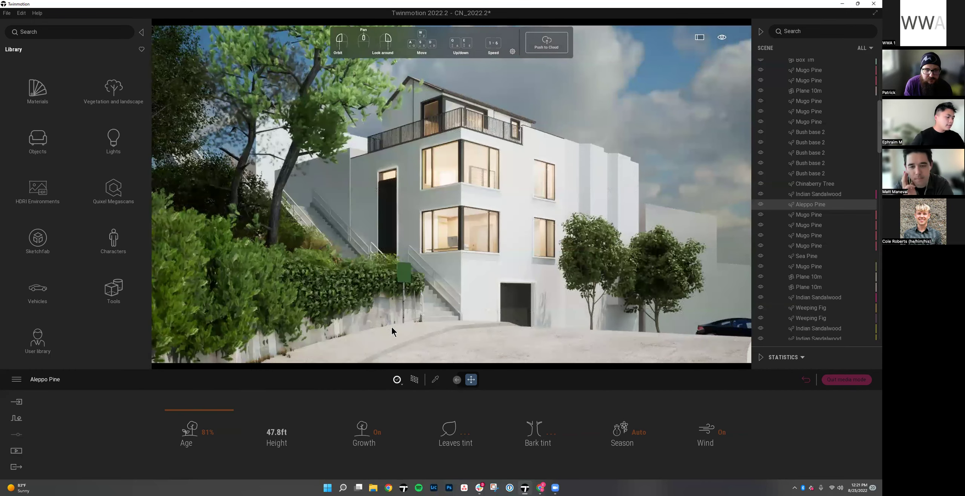
left_click(398, 379)
left_click(398, 348)
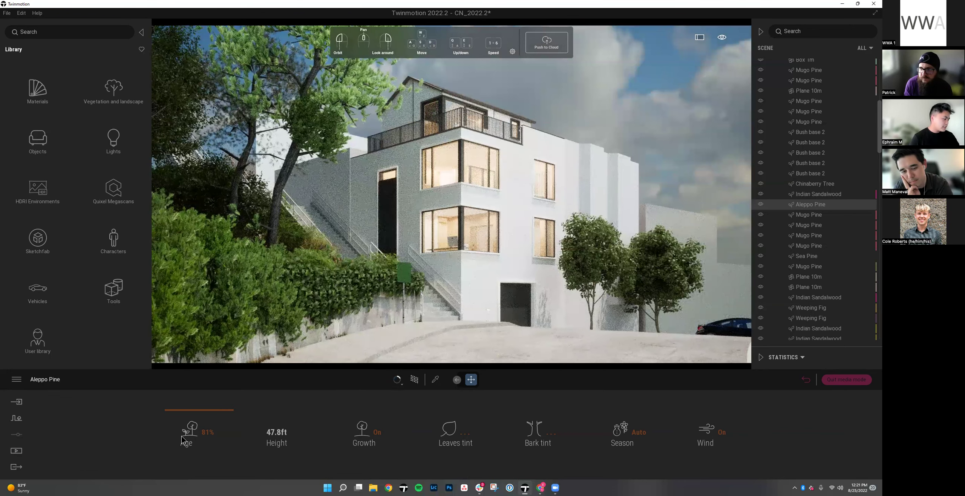
Step: Open the renderer settings of Image22 among the saved media images
left_click(16, 451)
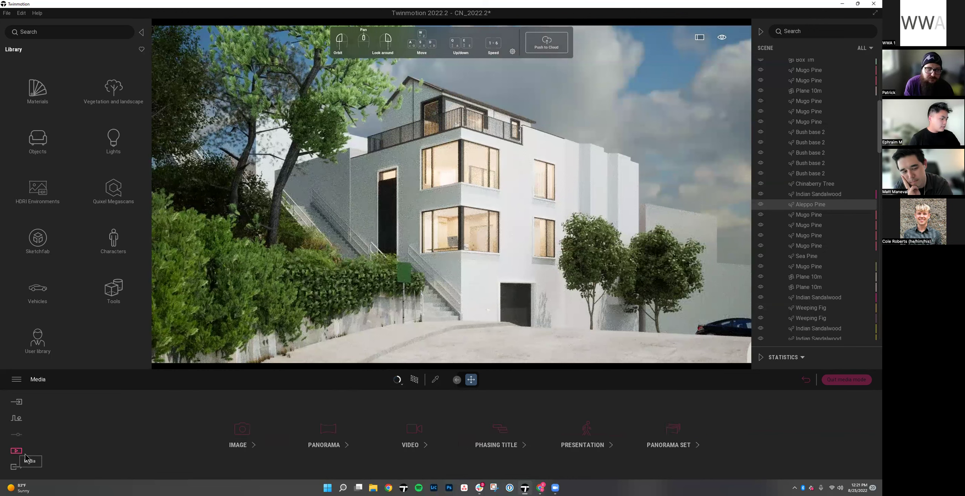
left_click(397, 379)
left_click(393, 350)
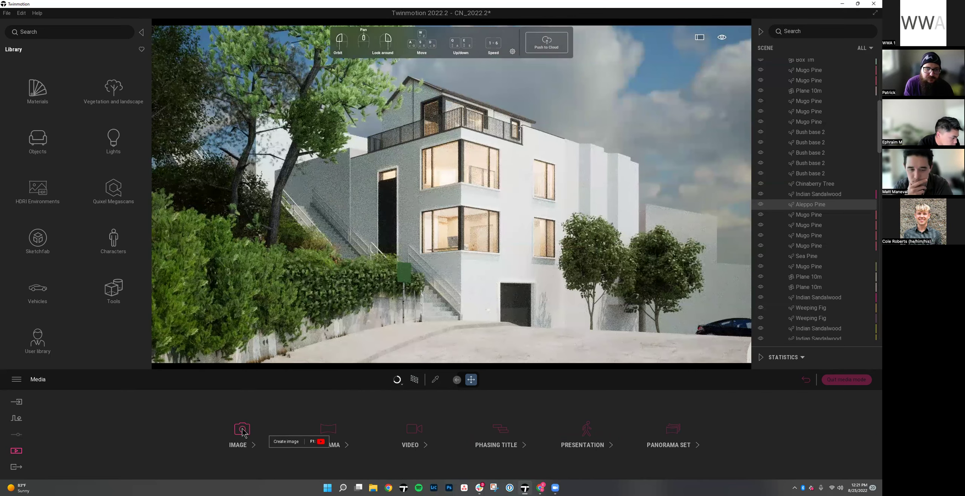
left_click(258, 436)
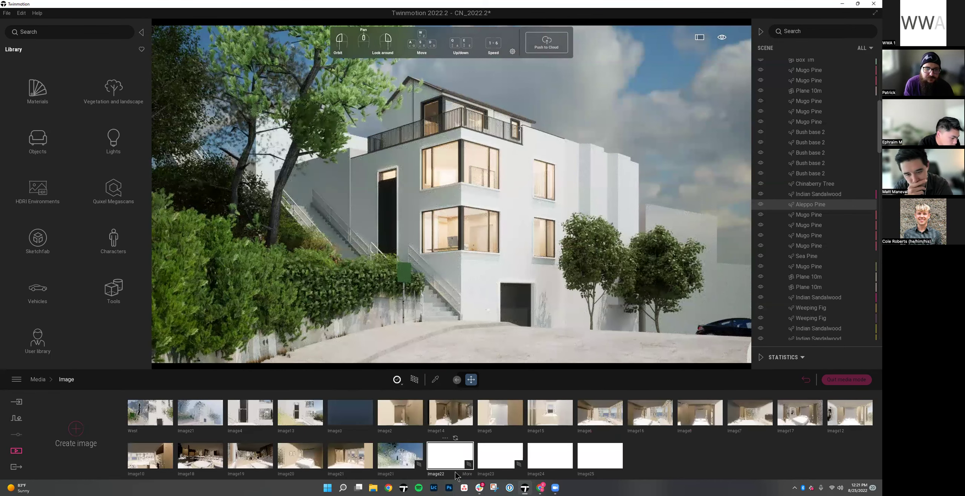
left_click(467, 475)
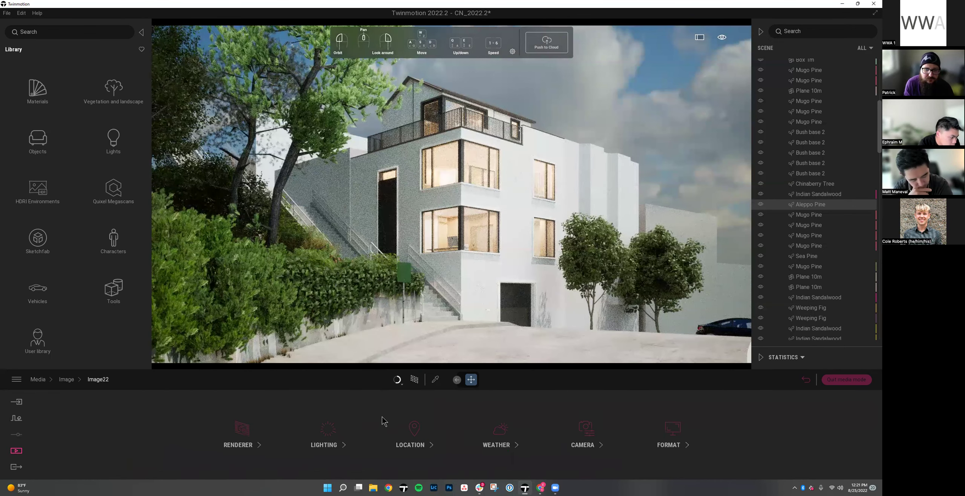
left_click(253, 438)
Step: Switch the Path Tracer off and back on in Image22 to compare both render modes
left_click(399, 382)
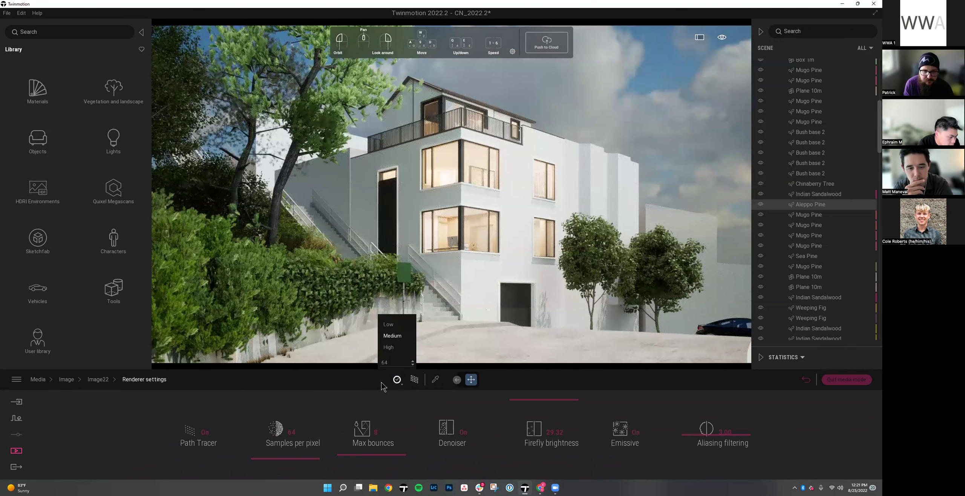
key("r")
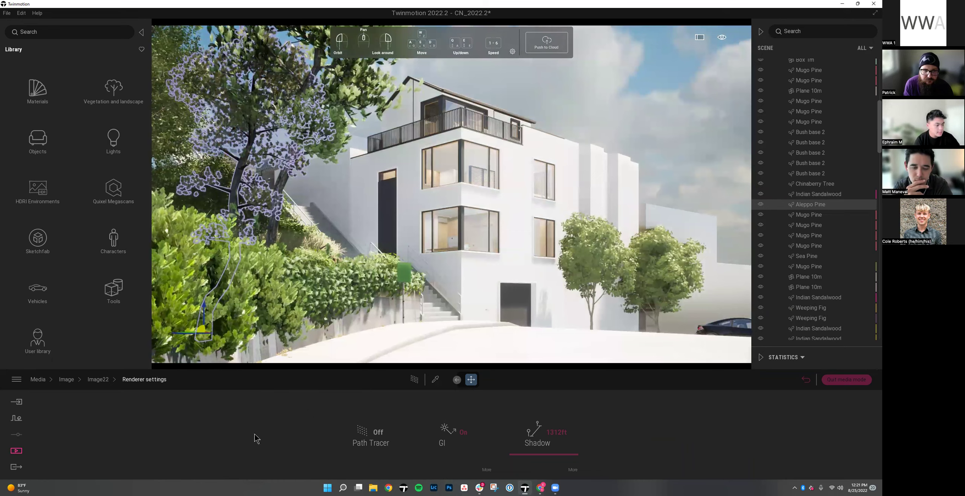
key("r")
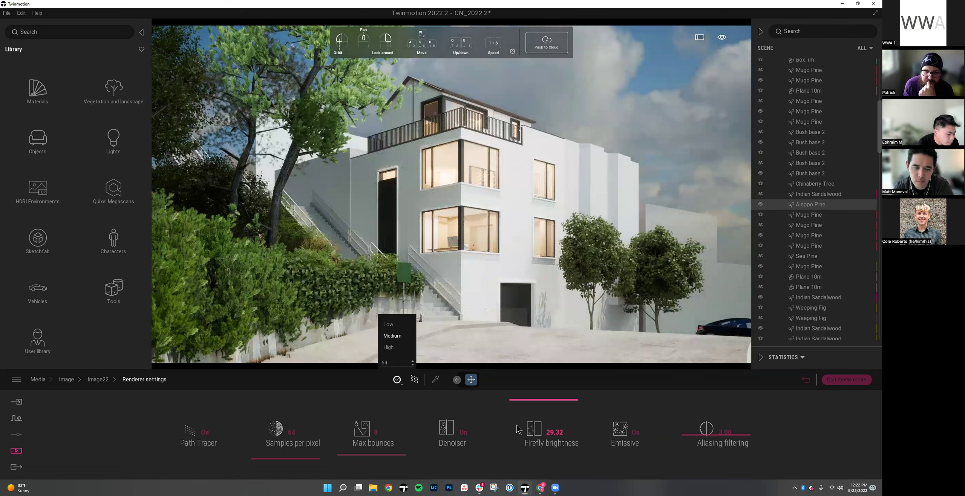
Step: Open the lighting settings of Image22 and raise the exposure to 1.36
left_click(99, 380)
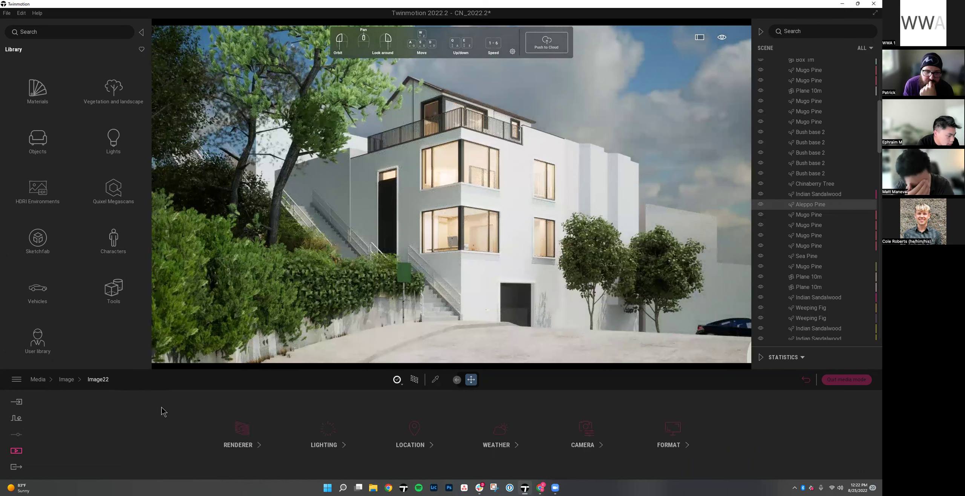
left_click(339, 431)
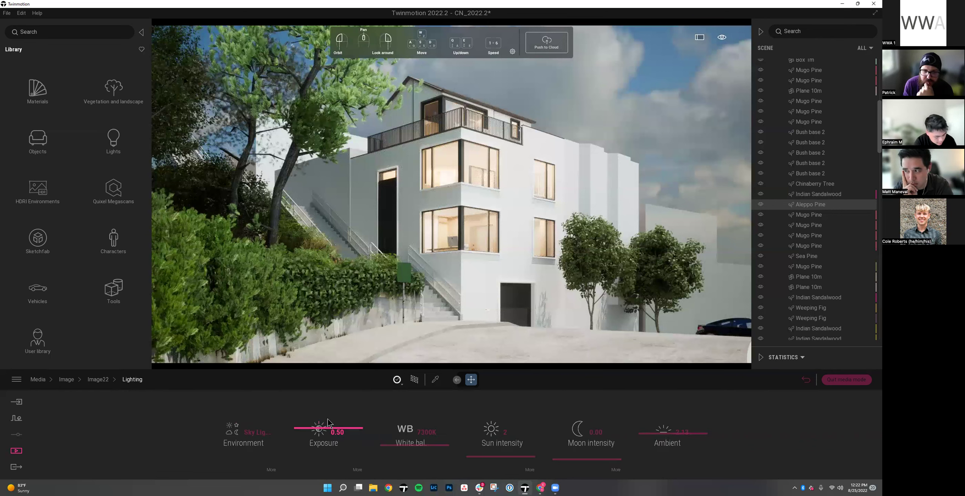
left_click_drag(317, 430, 318, 427)
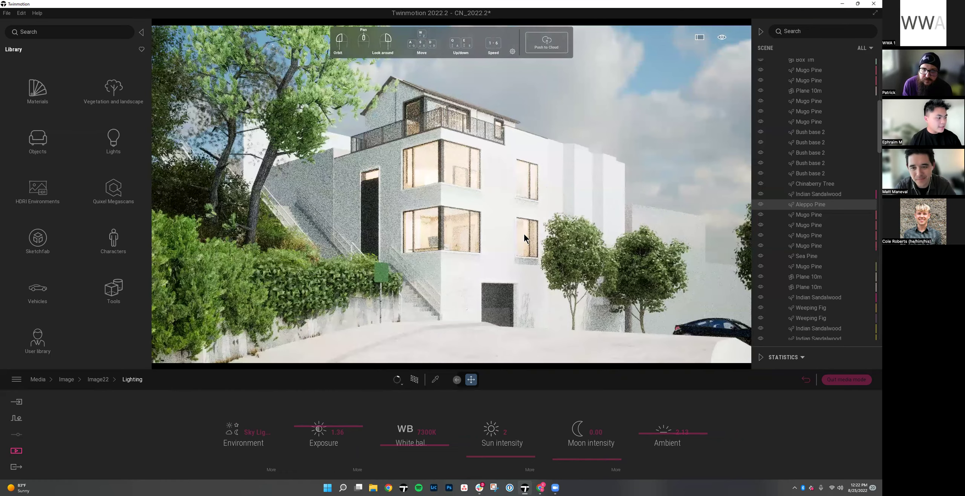
Step: Examine the path-traced house, hillside stairs and planting from several slightly shifted exterior viewpoints
key("a")
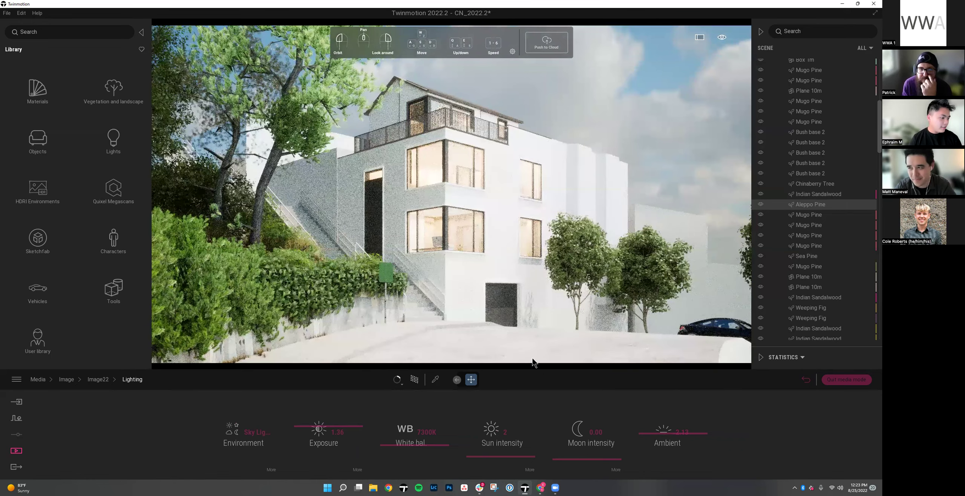
key("a")
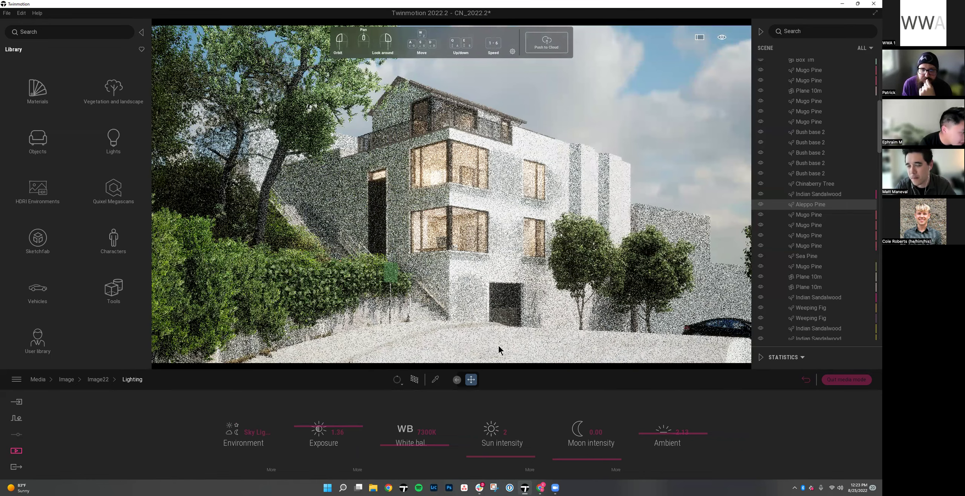
key("a")
key("a")
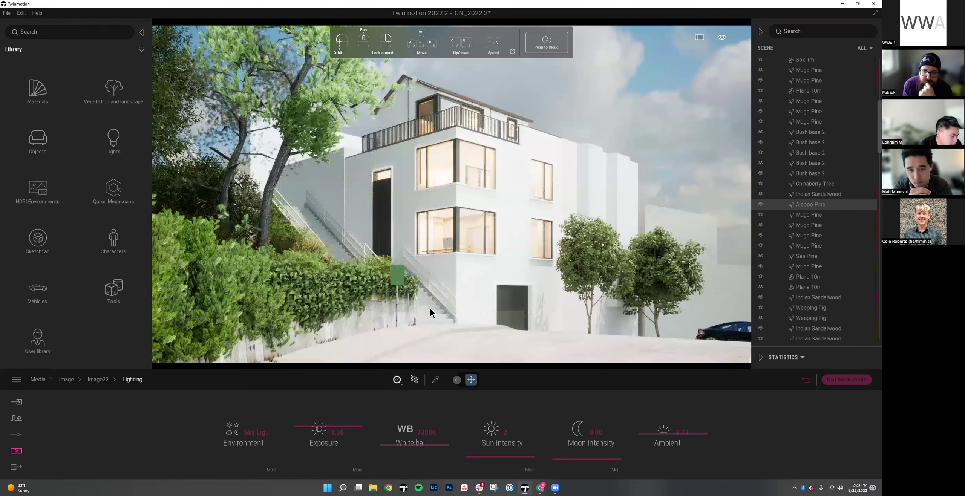
left_click_drag(496, 298, 488, 299)
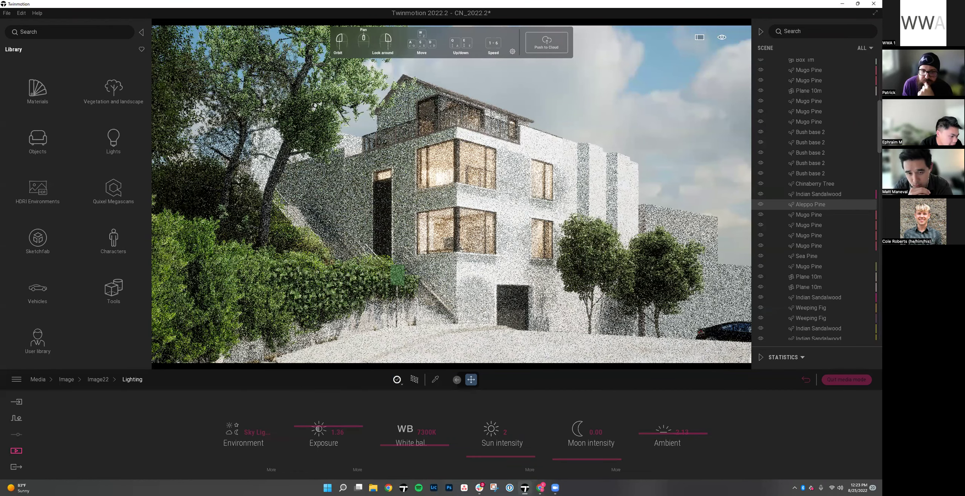
key("d")
key("d")
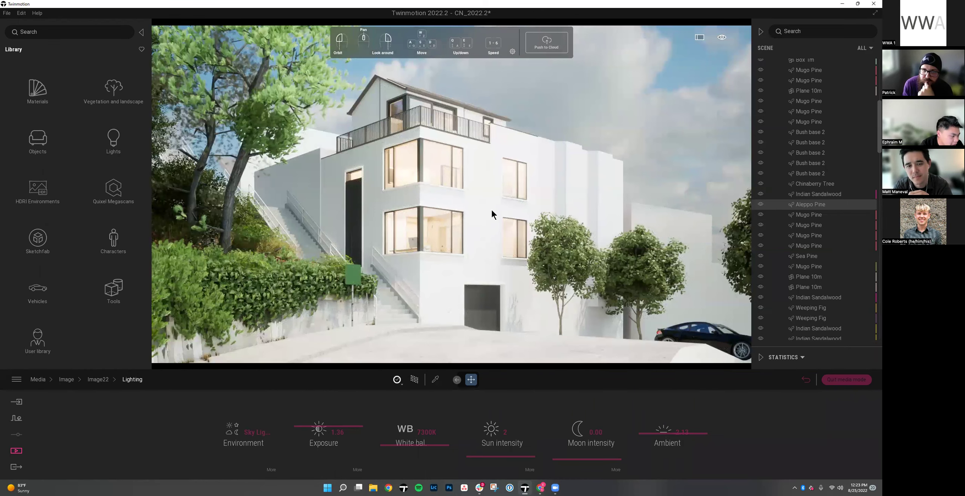
left_click(235, 197)
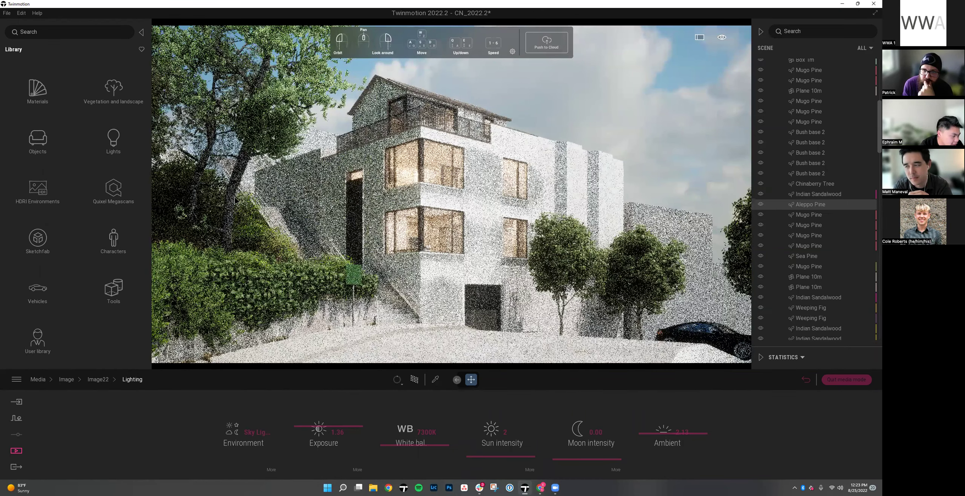
left_click_drag(235, 198, 324, 213)
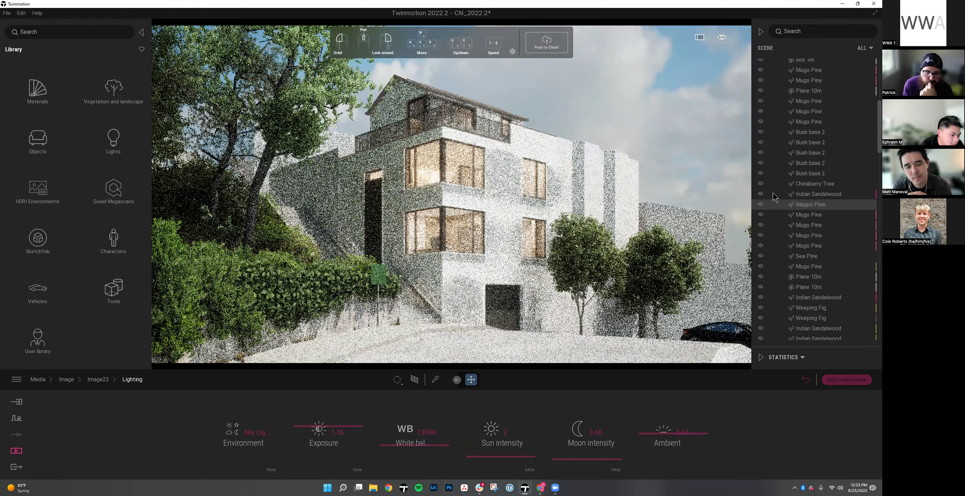
middle_click_drag(773, 192, 783, 191)
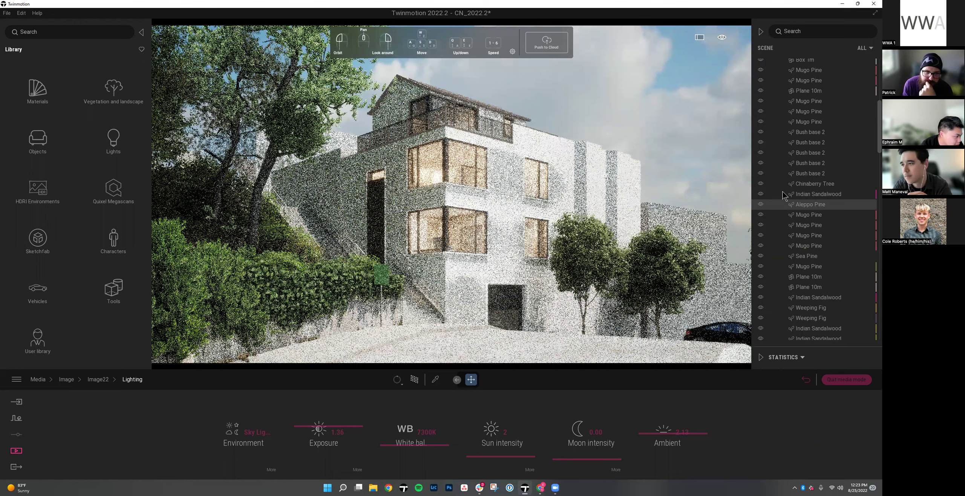
scroll(783, 195, "down", 5)
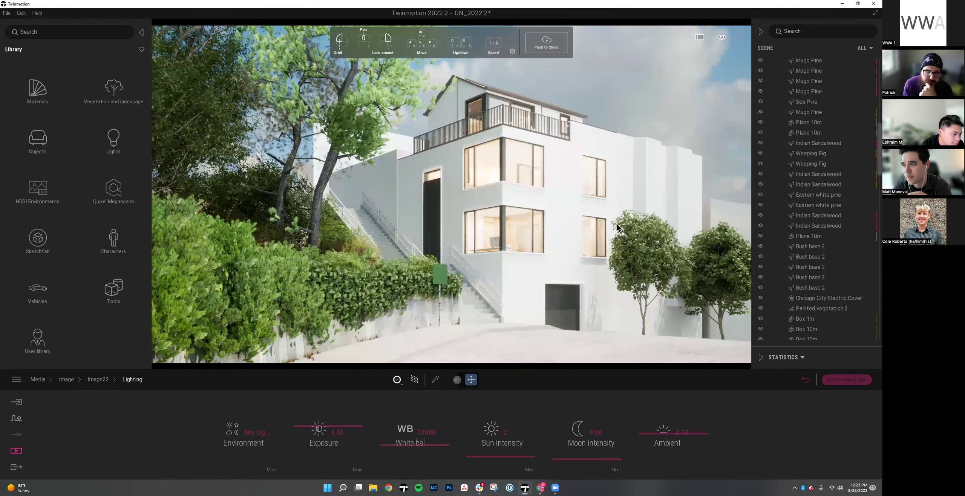
left_click_drag(547, 246, 544, 253)
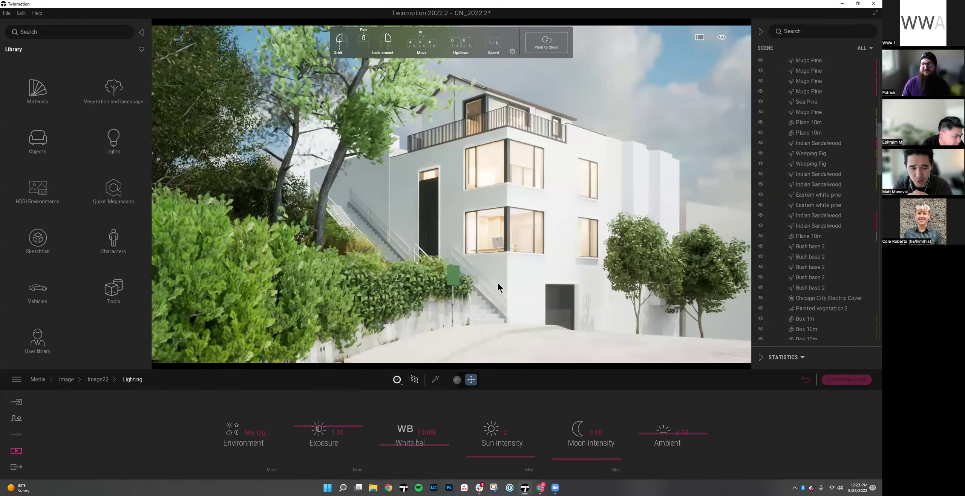
right_click_drag(495, 278, 497, 275)
left_click_drag(501, 273, 513, 286)
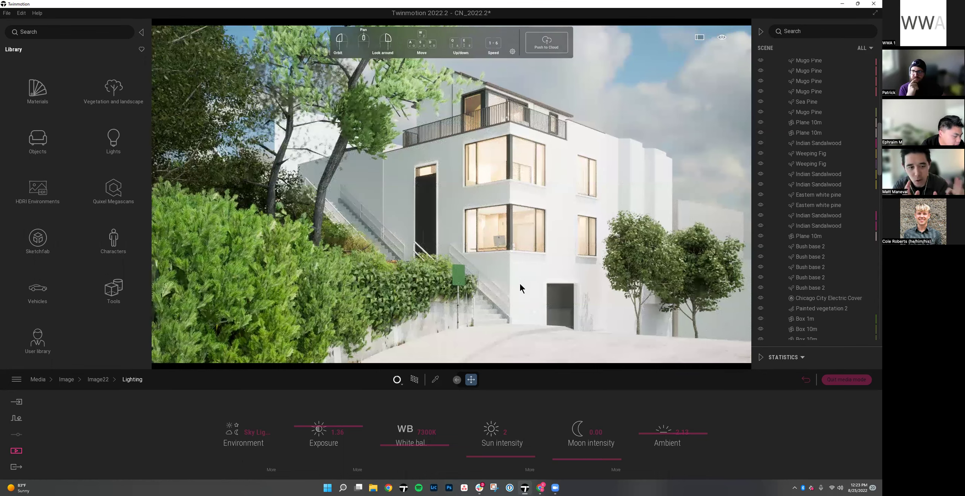
key("d")
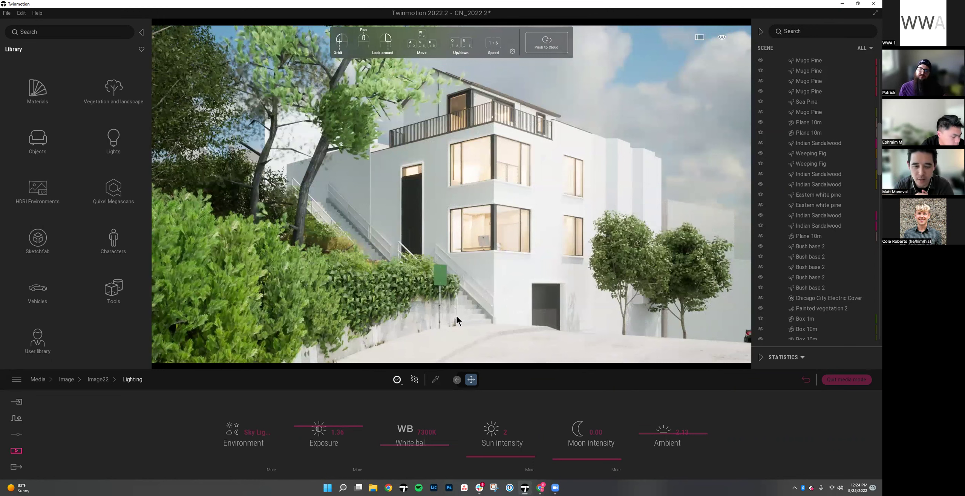
Step: Collapse the Path Tracing Additions folder and toggle its visibility off and on to compare the scene without its contents
scroll(814, 188, "up", 10)
left_click(778, 105)
left_click(761, 105)
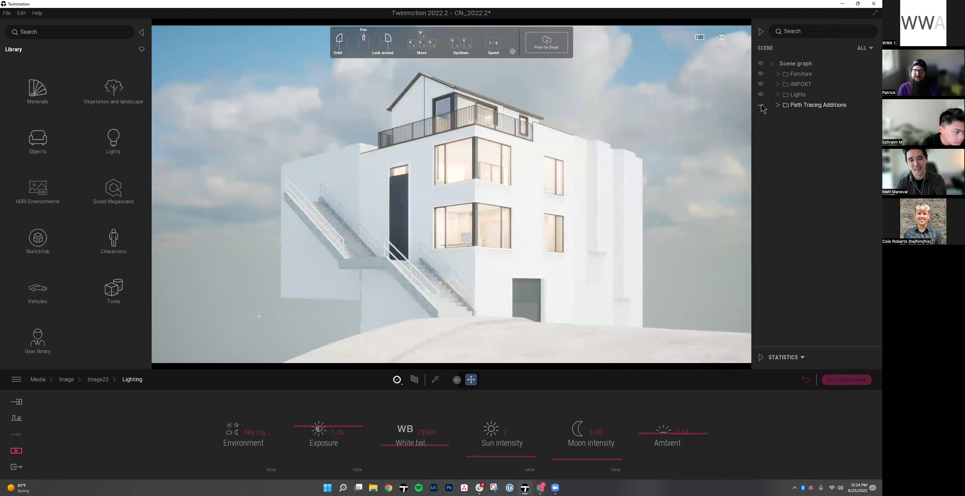
left_click(761, 105)
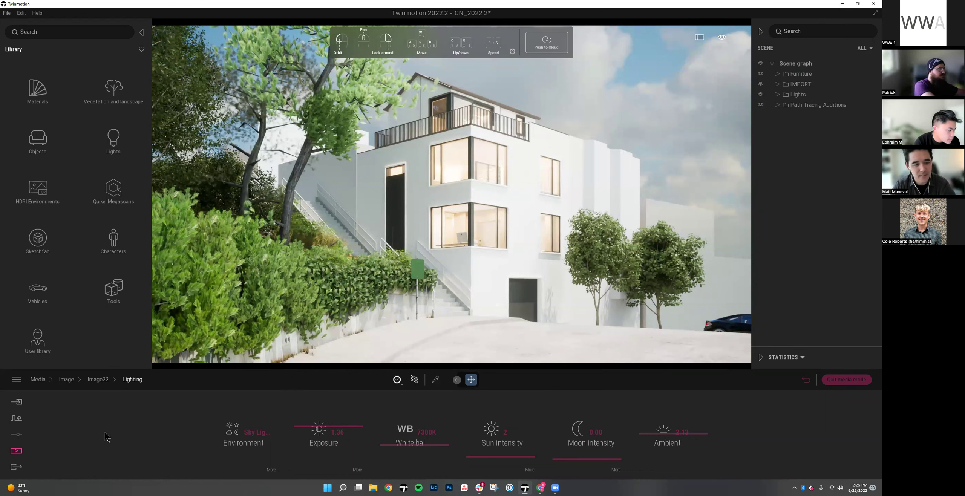
Step: Check the export options and open Image23 from the saved media images
left_click(16, 466)
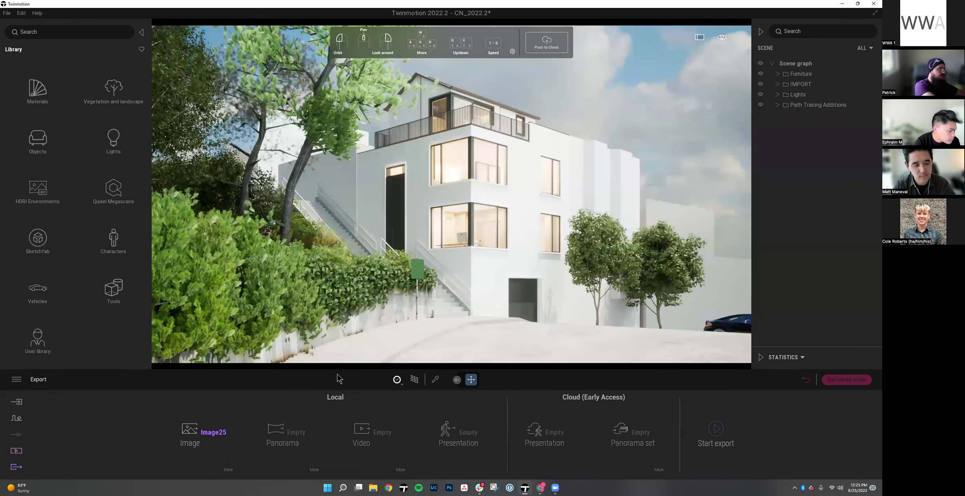
left_click(16, 451)
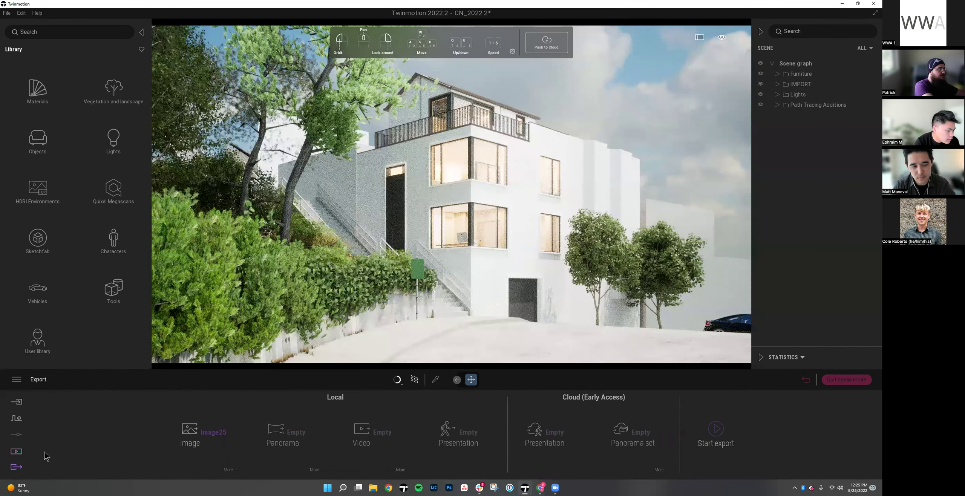
left_click(244, 436)
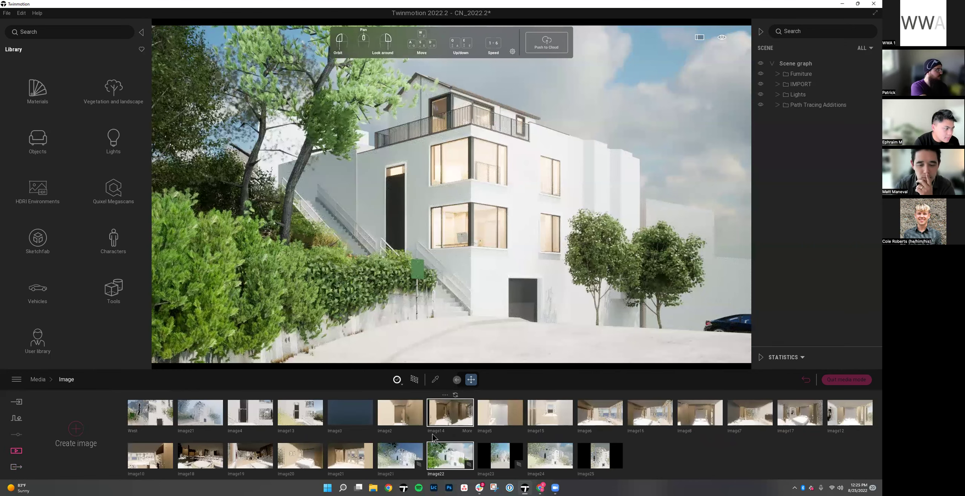
mouse_move(466, 465)
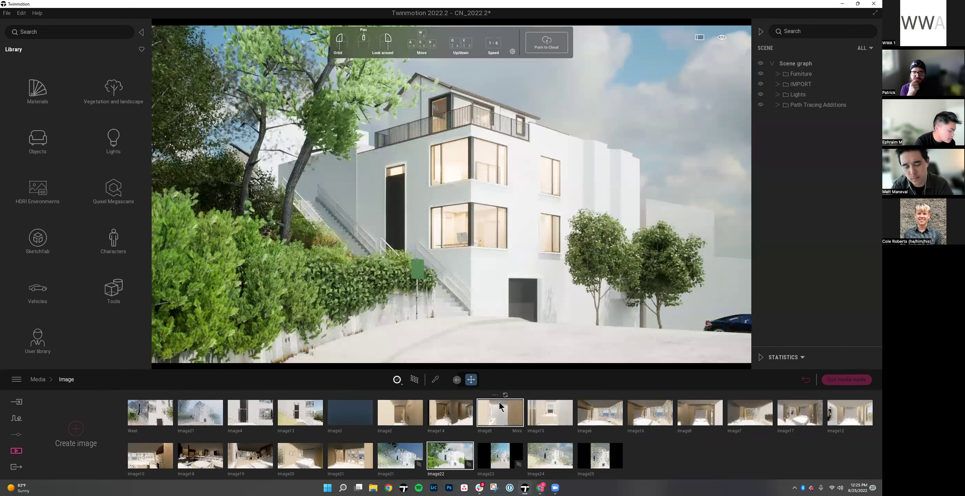
left_click(500, 456)
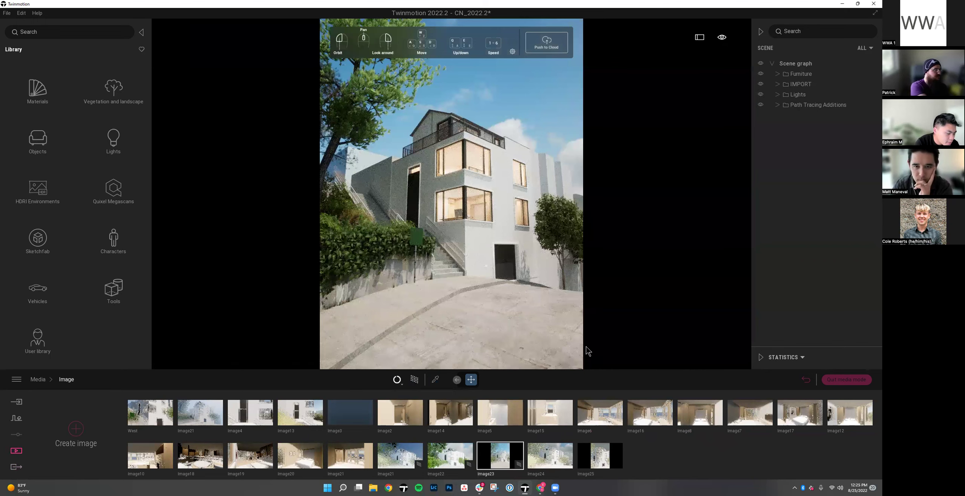
Step: Open Image22 from the saved media images and try the Low and High quality presets of the path tracer
mouse_move(518, 470)
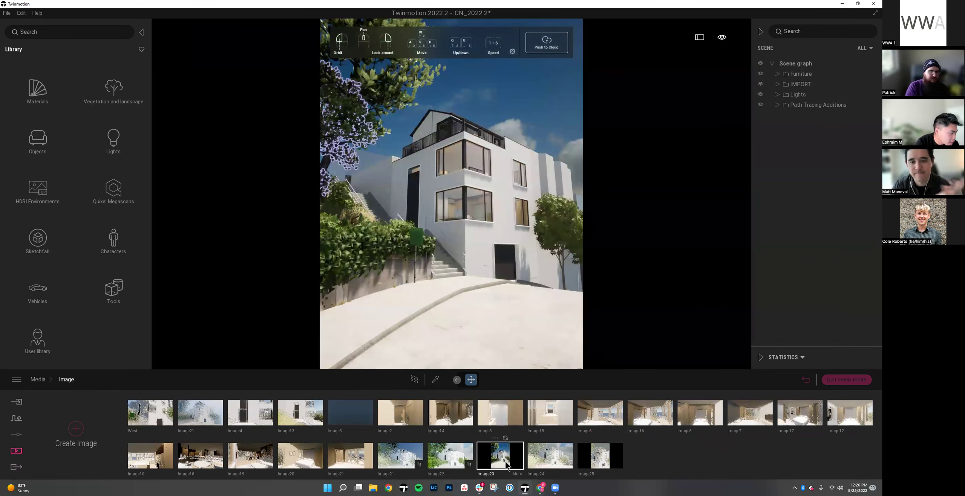
mouse_move(217, 441)
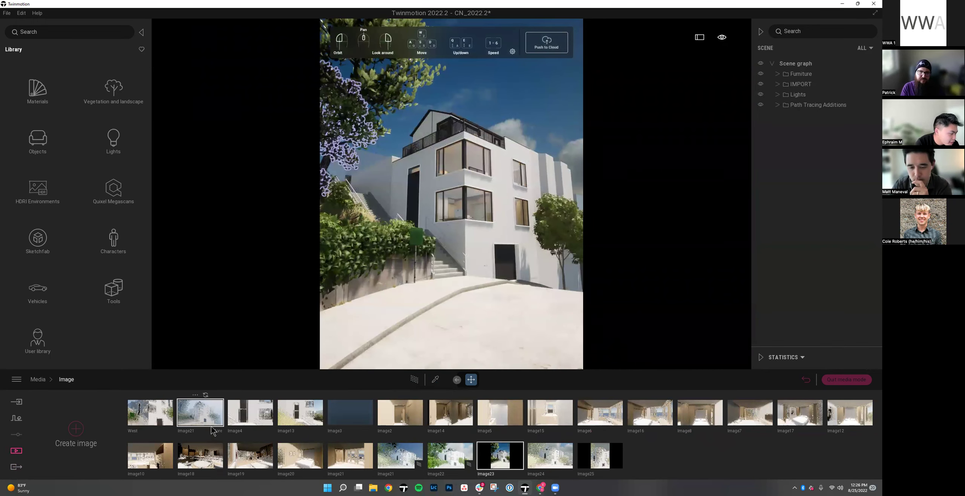
left_click(439, 458)
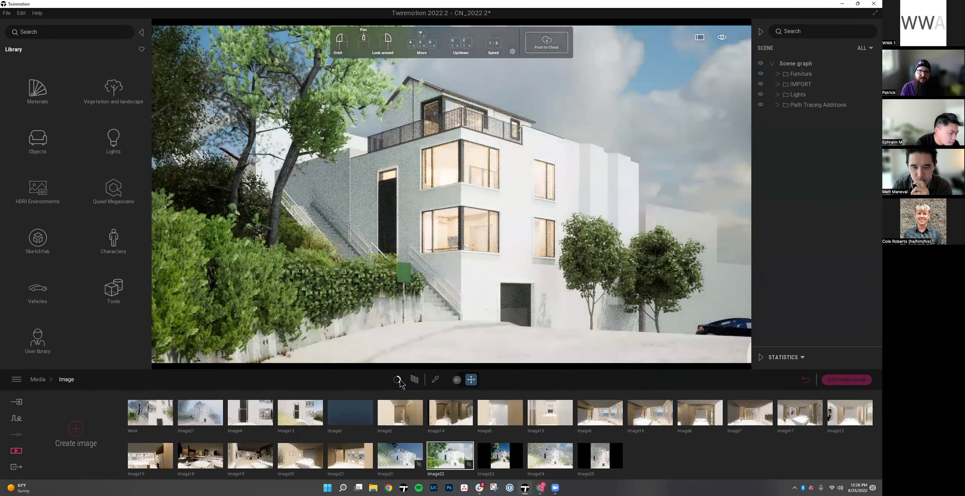
left_click(398, 379)
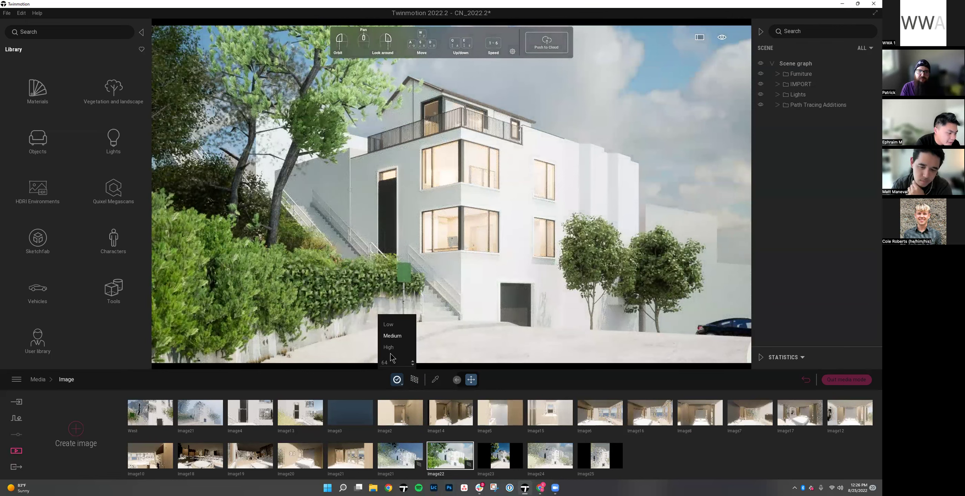
left_click(398, 331)
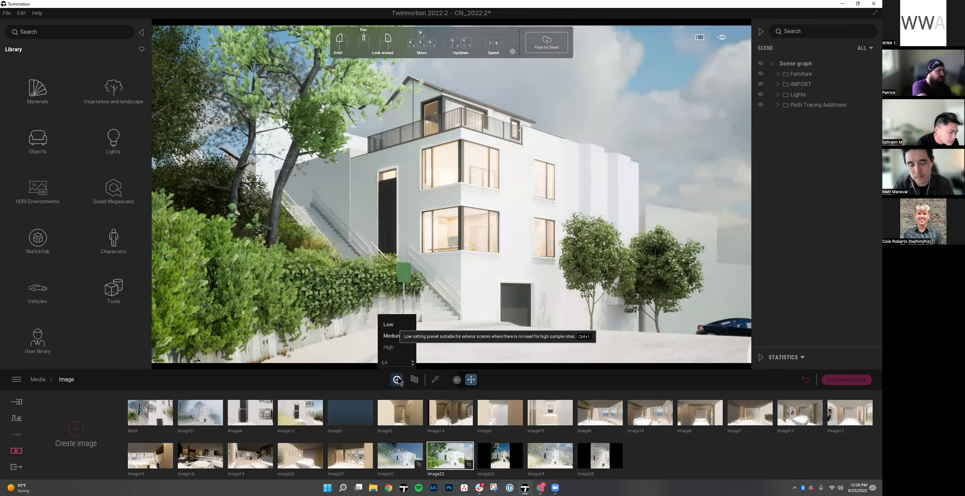
left_click(388, 348)
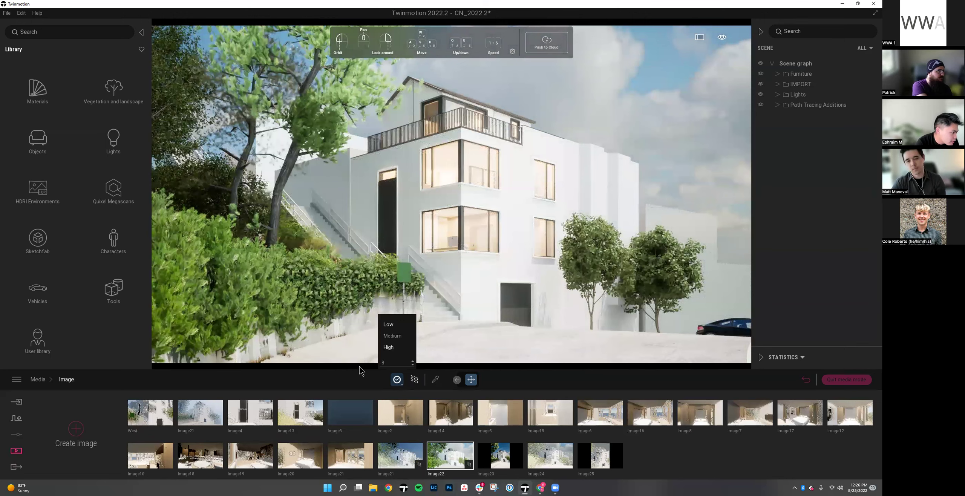
Step: Show the local and cloud export options for the saved media
left_click(17, 466)
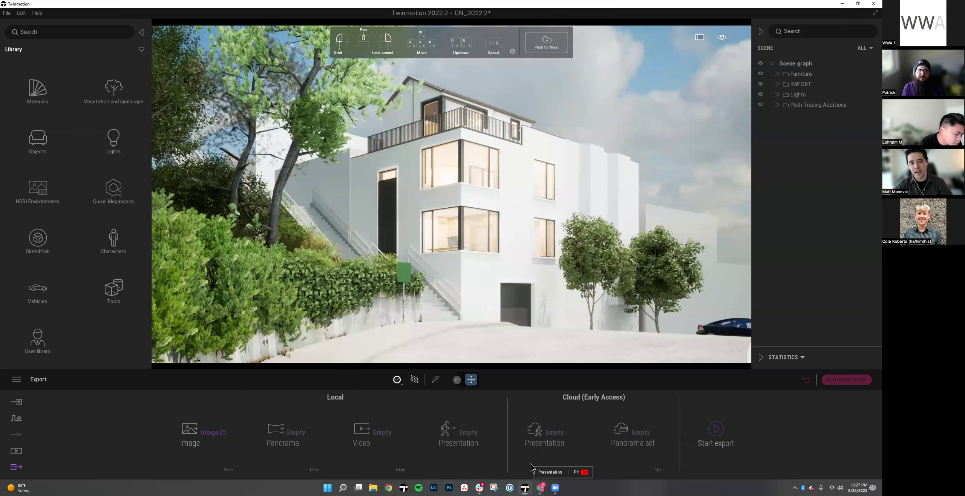
Step: Switch to the L&L Pathtracing presentation in Google Slides and start the slideshow from slide 20
mouse_move(539, 486)
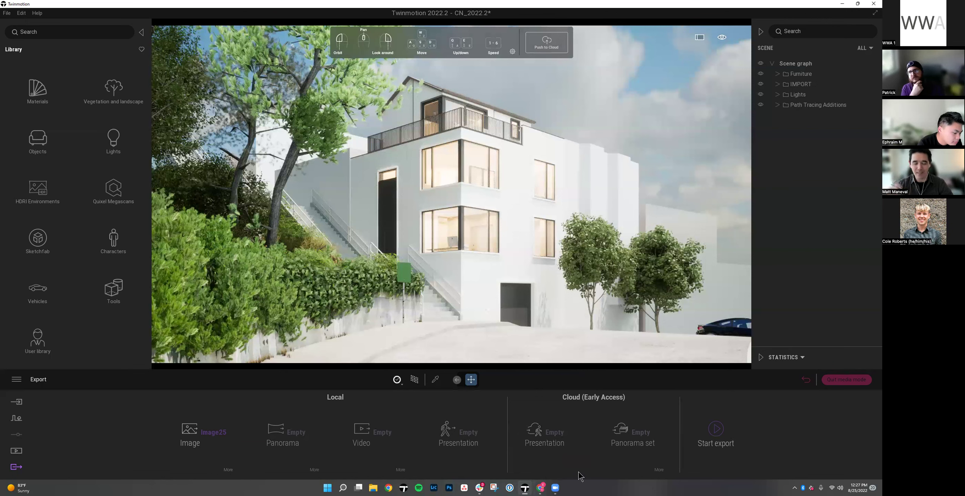
left_click(547, 490)
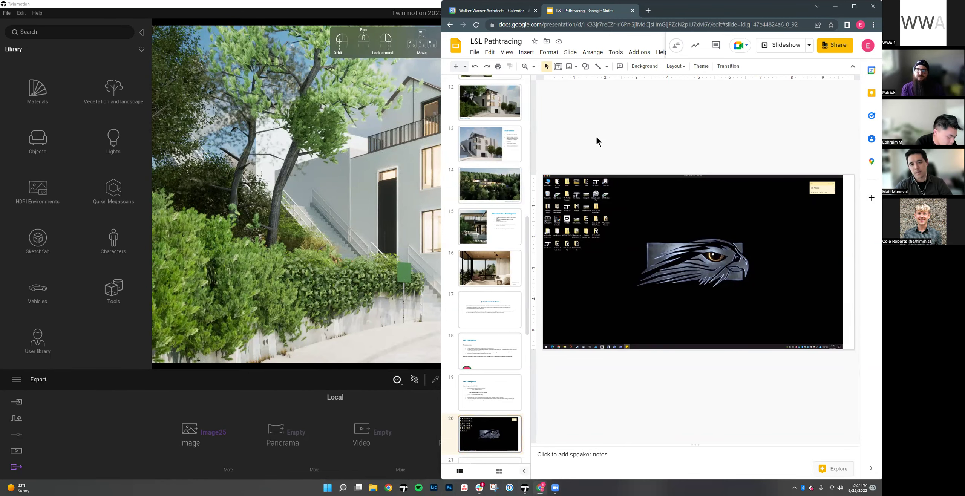
key("ctrl+F5")
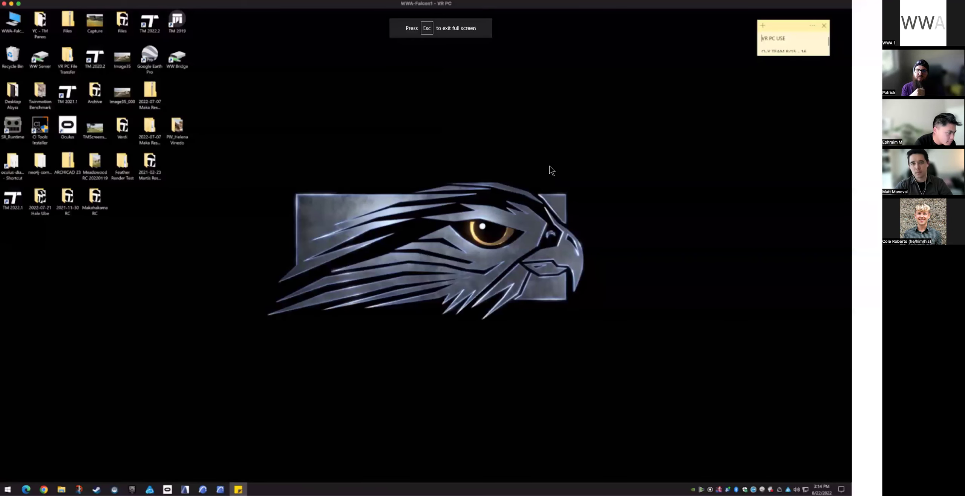